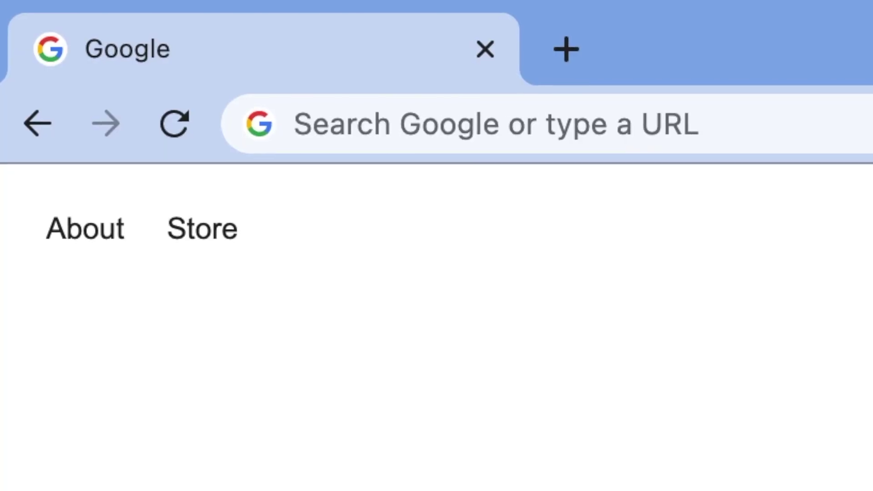
Go to veed.io in Chrome to reach the VEED workspace home.
click(496, 127)
text(veed.io)
key(Return)
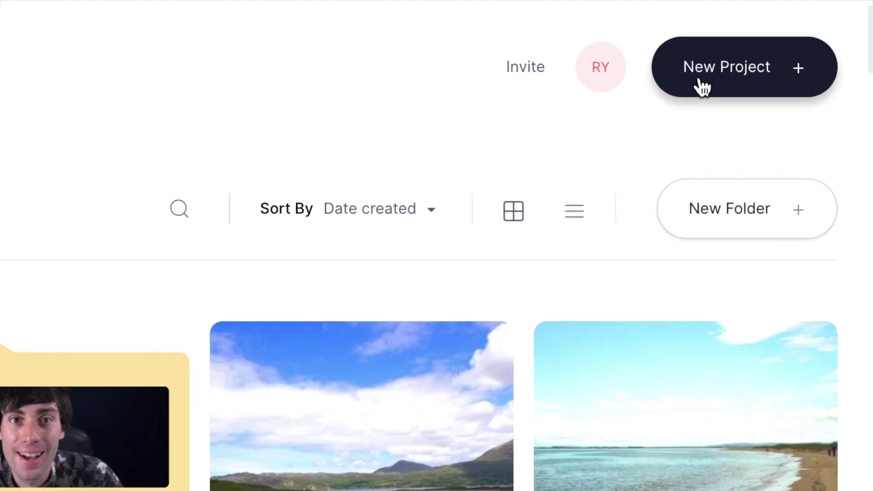
Create a new VEED project by uploading the example-clip-1.mov lake clip.
click(700, 81)
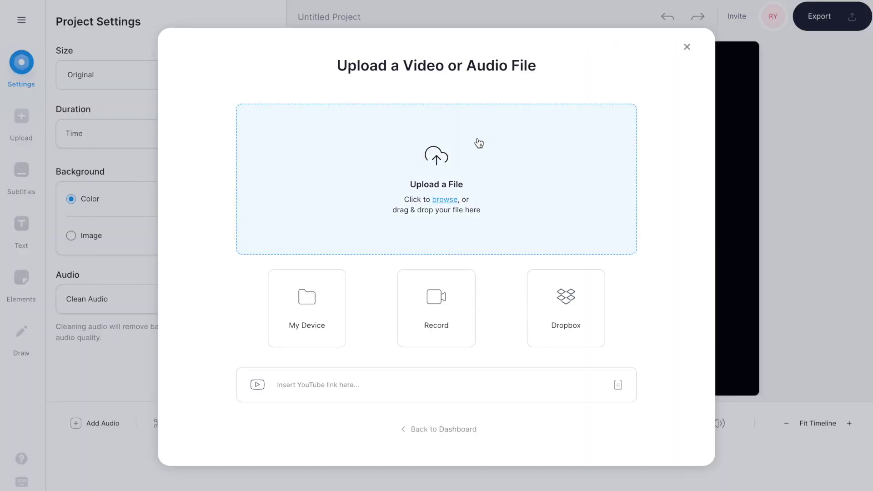
click(470, 142)
click(416, 165)
click(642, 341)
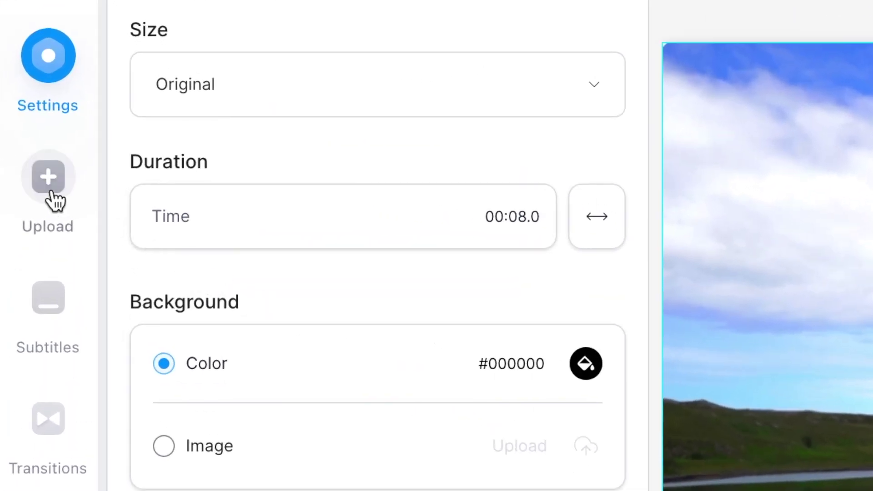
Upload example-clip-2.mov after the lake clip and bring up transitions for their join.
click(49, 196)
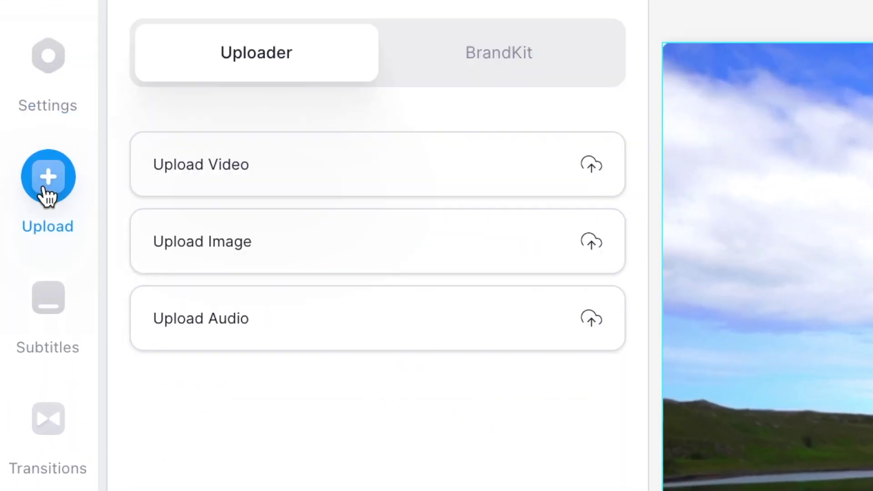
click(274, 170)
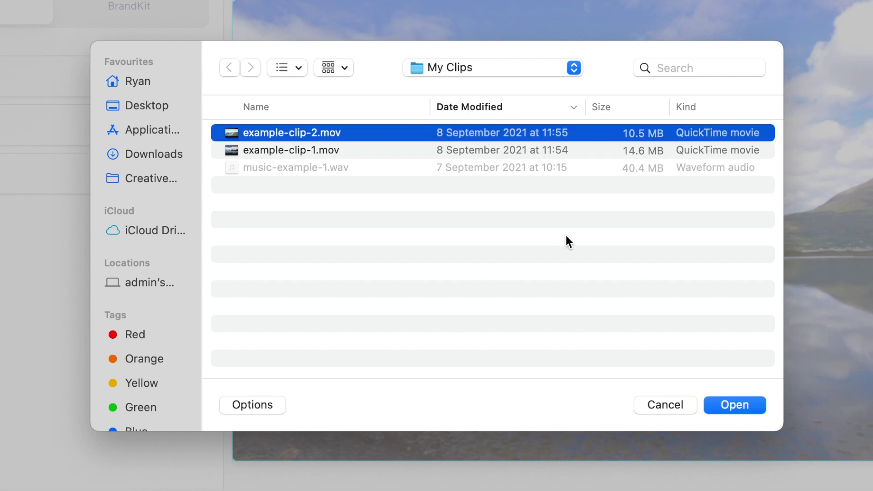
click(733, 409)
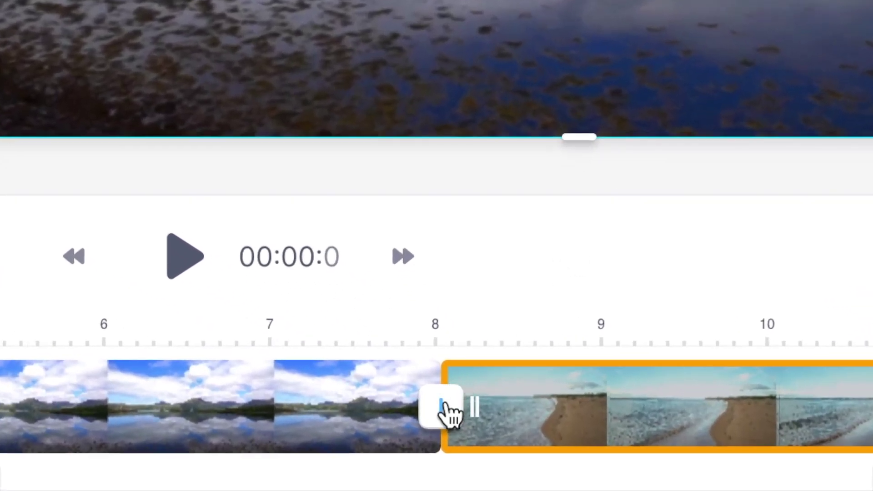
click(445, 405)
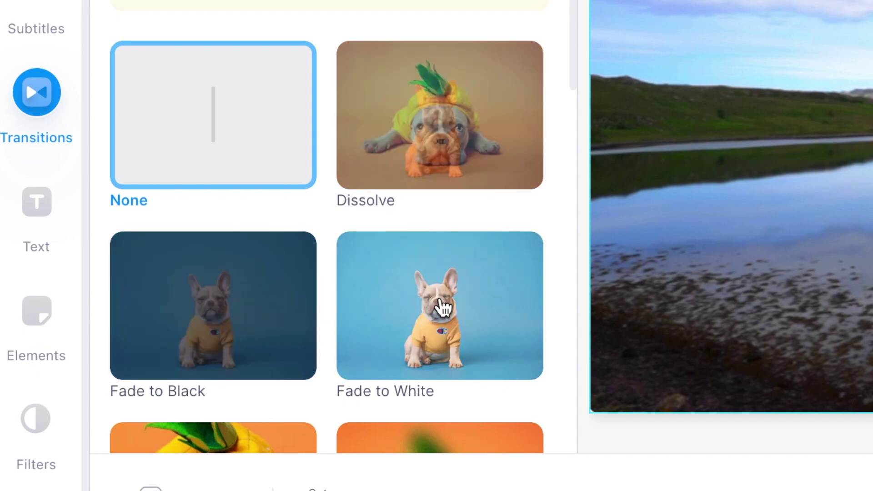
Apply the Cross Warp transition between the lake and beach clips.
scroll(440, 302, down, 7)
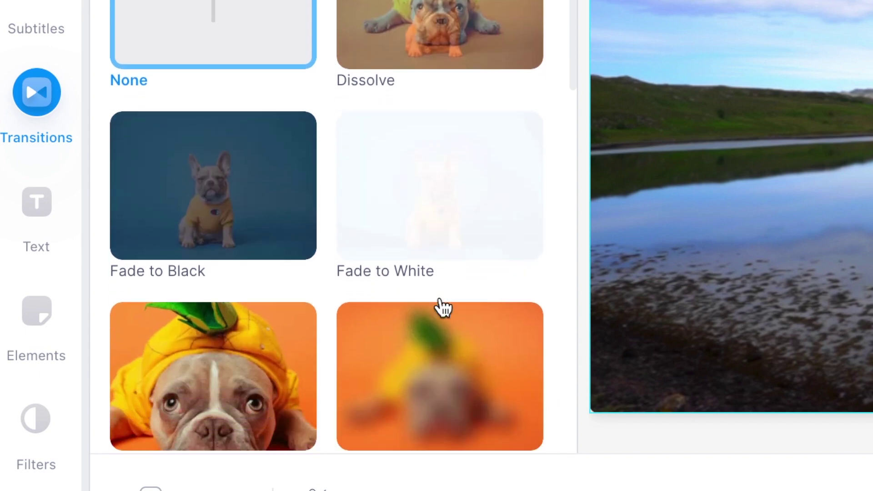
scroll(441, 300, down, 9)
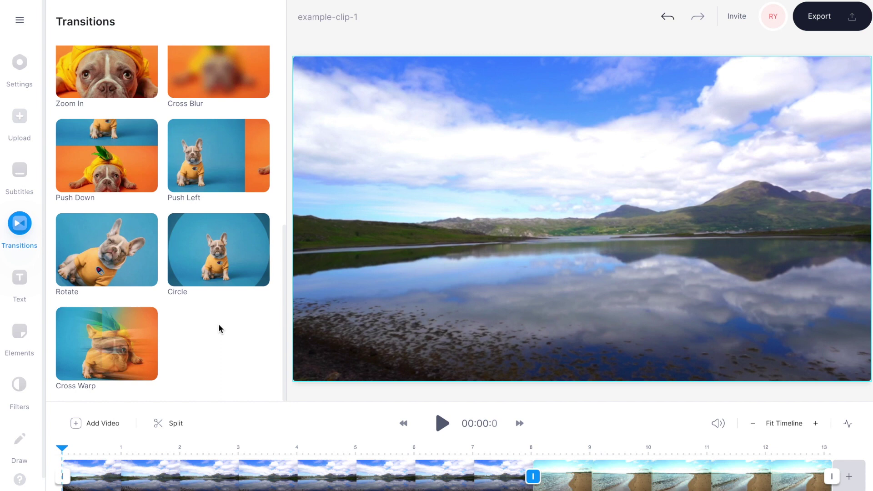
click(113, 335)
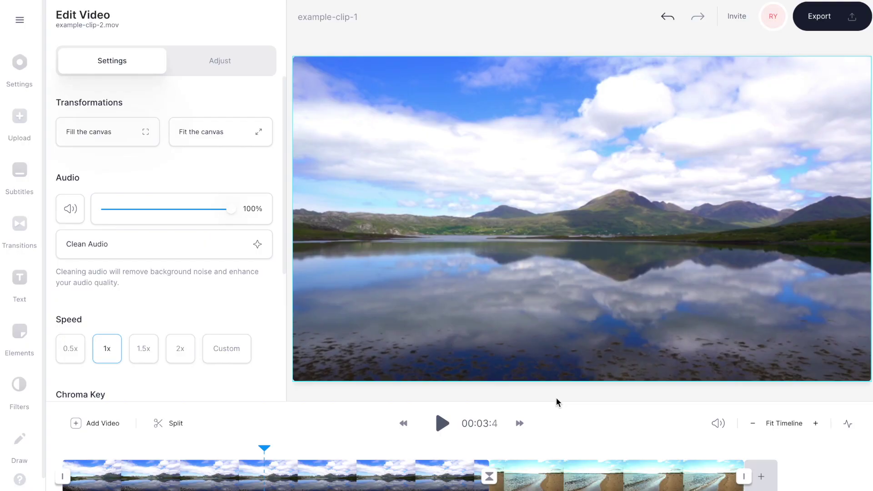
Give the video's ending a Fade to Black transition and show the Upload Media options.
click(492, 476)
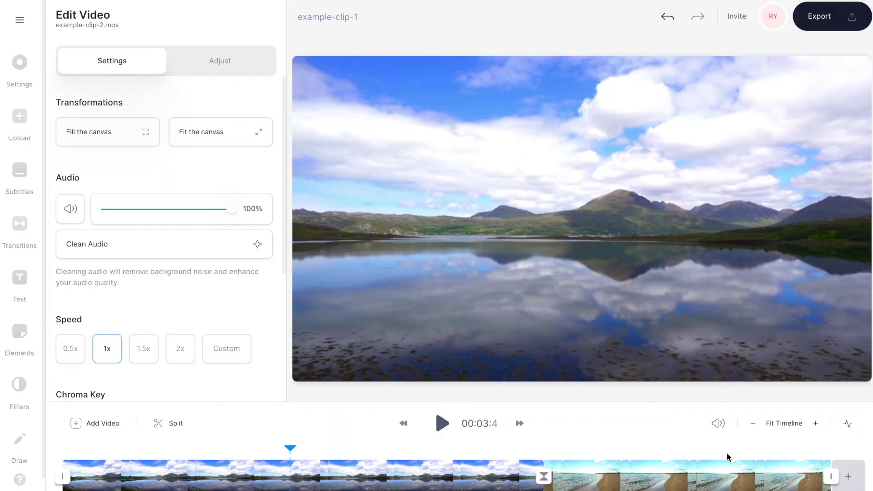
click(833, 477)
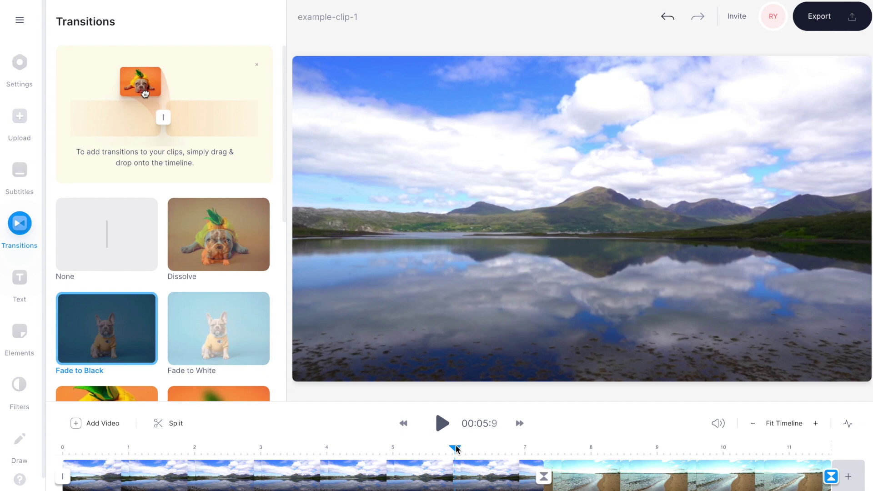
click(20, 117)
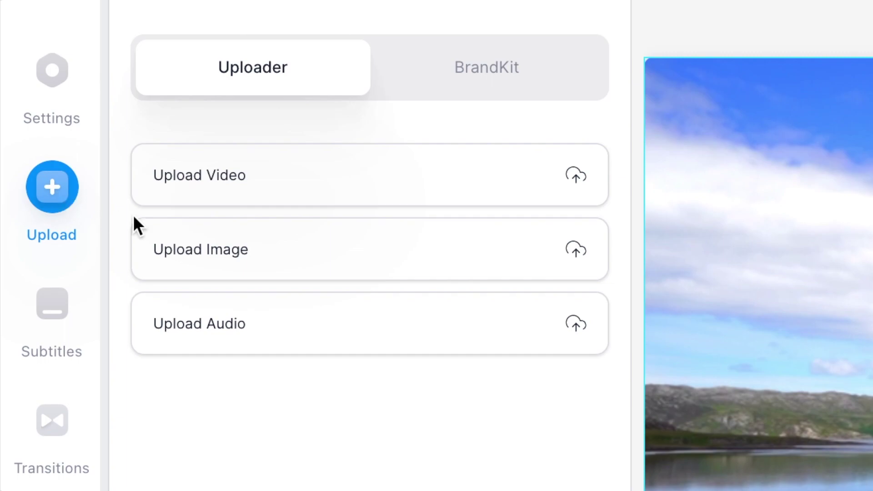
Upload music-example-1.wav as an audio track beneath the two clips.
click(311, 314)
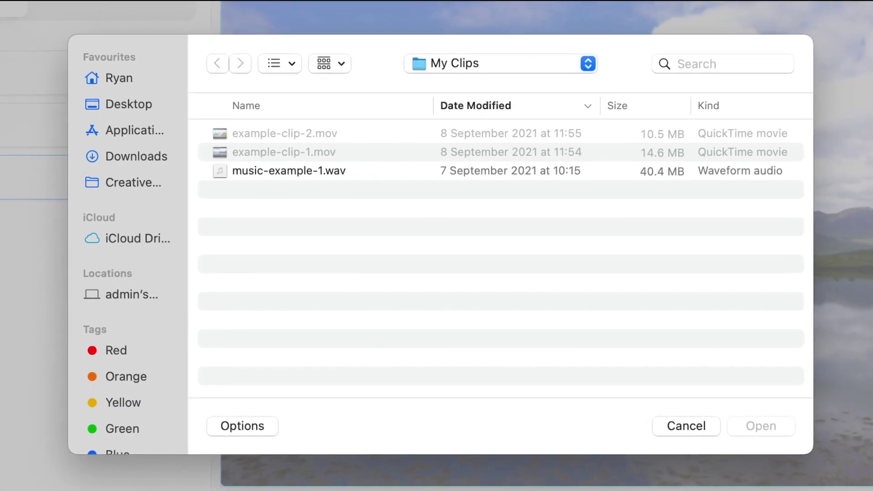
click(278, 173)
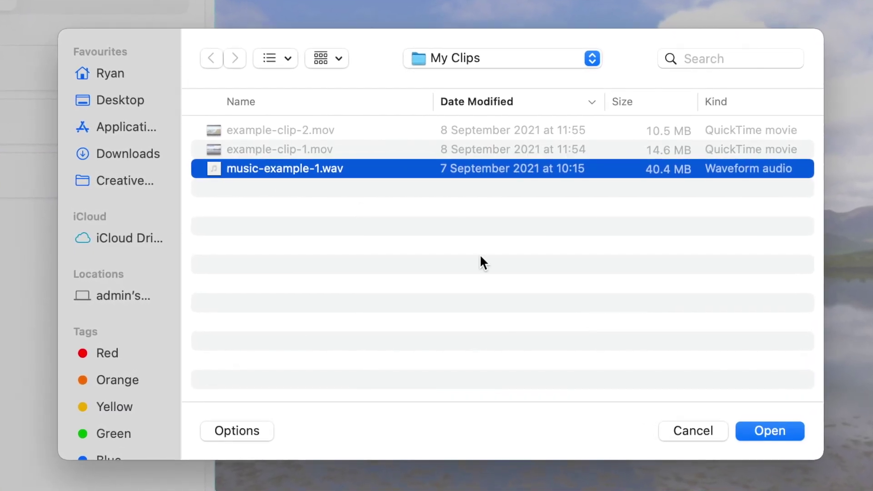
click(760, 431)
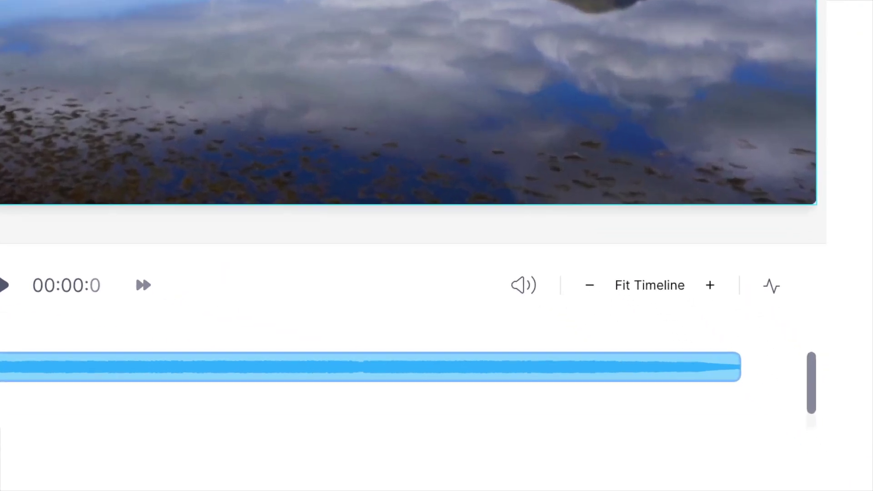
Trim the music-example-1.wav track's end to 00:11.6 and fit the timeline to view.
click(589, 466)
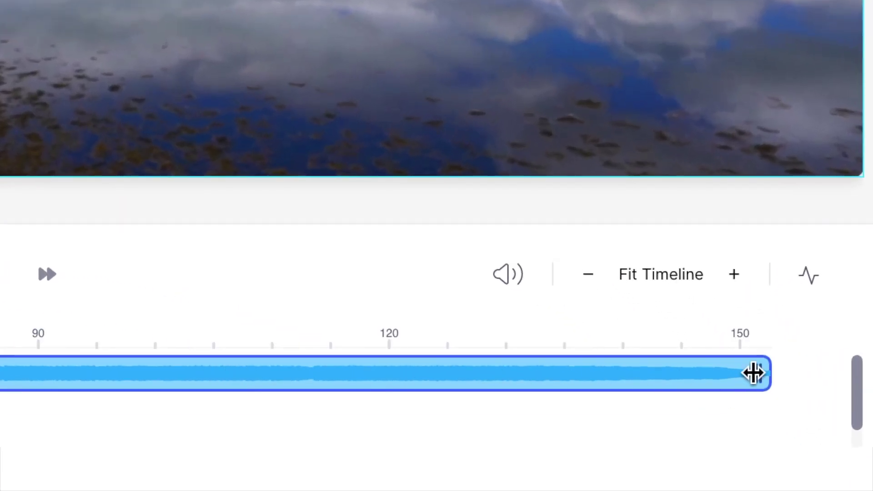
drag(725, 378, 0, 377)
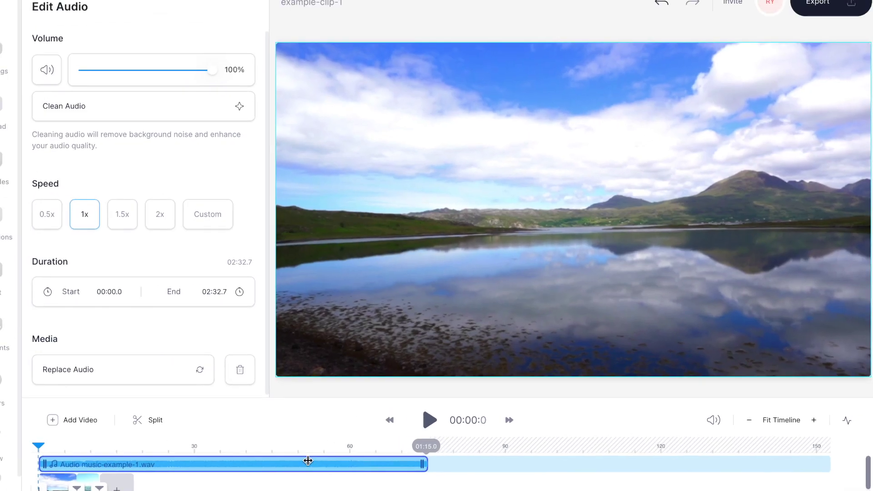
drag(307, 461, 216, 445)
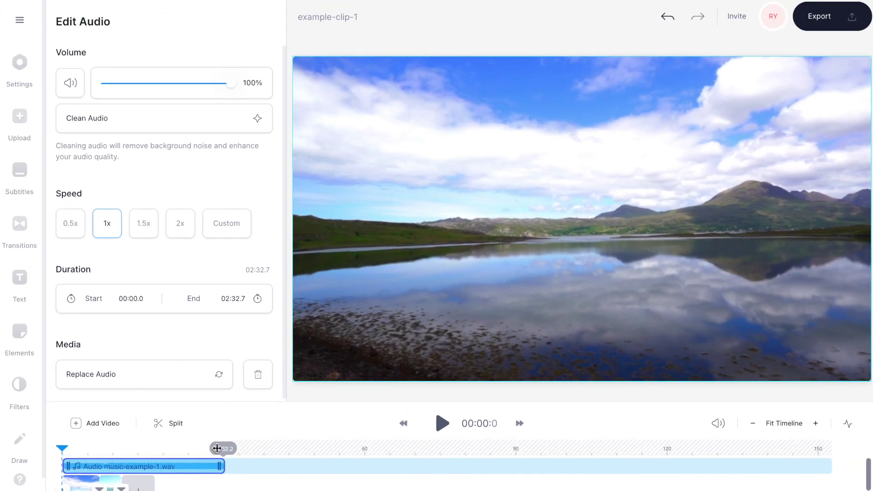
drag(115, 458, 117, 462)
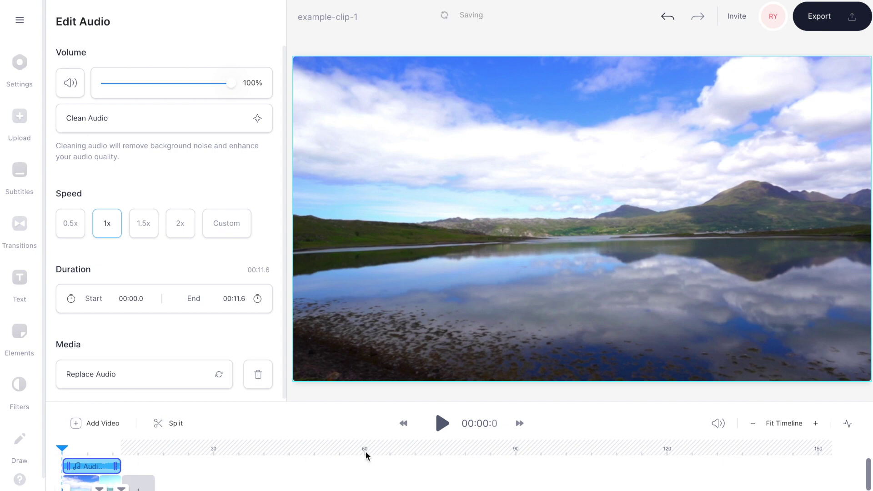
click(783, 423)
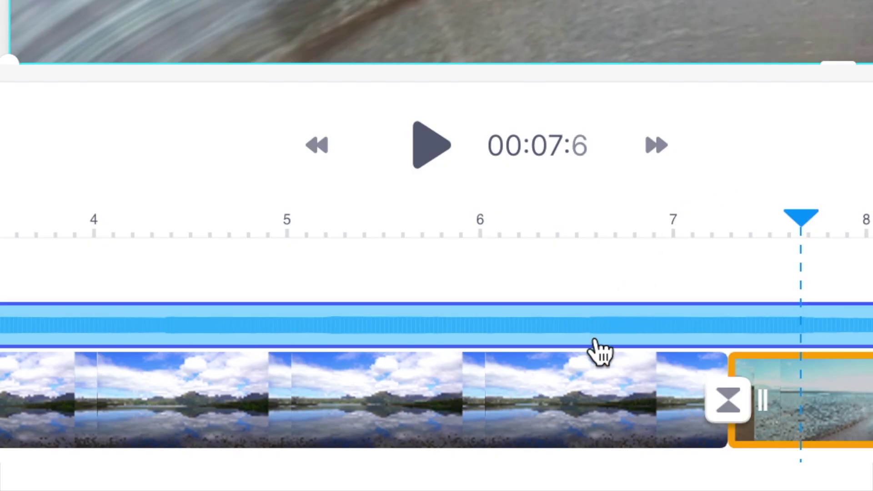
Trim the lake clip to 00:06.7, reposition the text box, and export in HD.
click(581, 404)
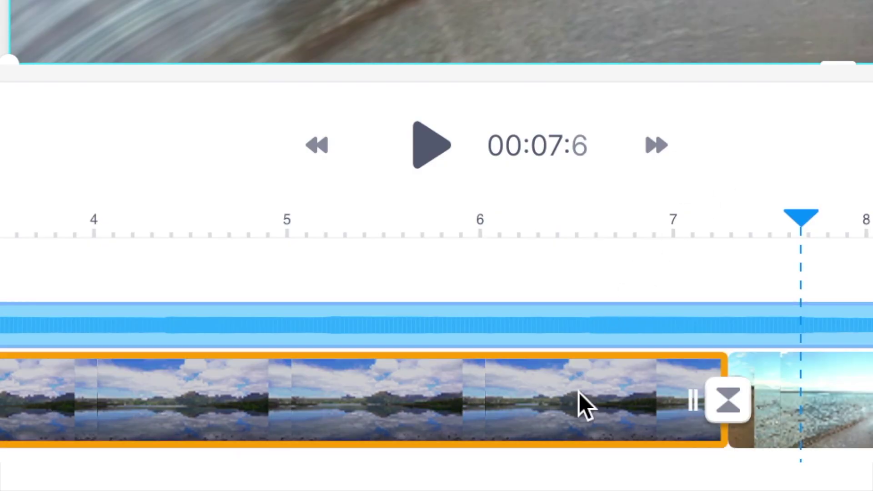
drag(694, 398, 535, 392)
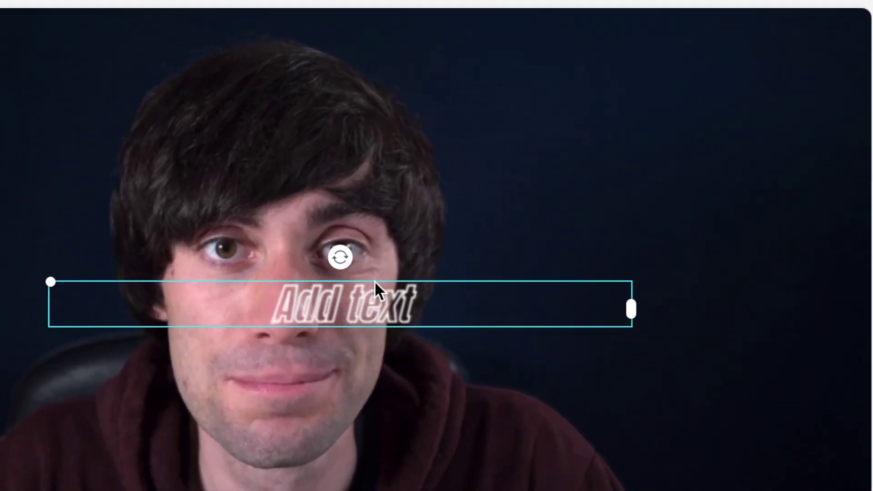
drag(375, 280, 661, 105)
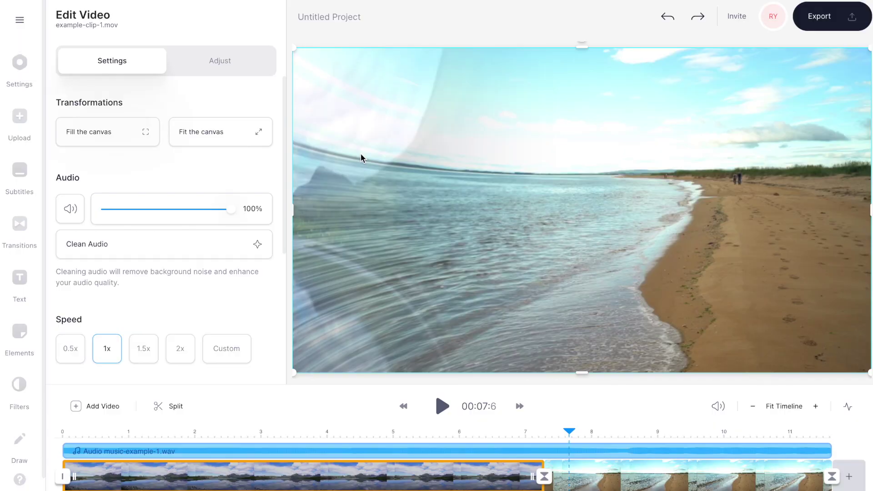
click(821, 19)
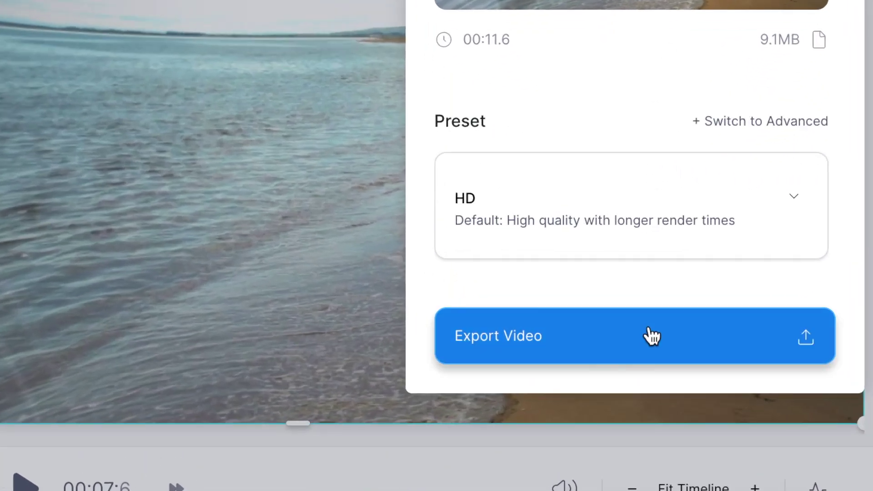
click(652, 337)
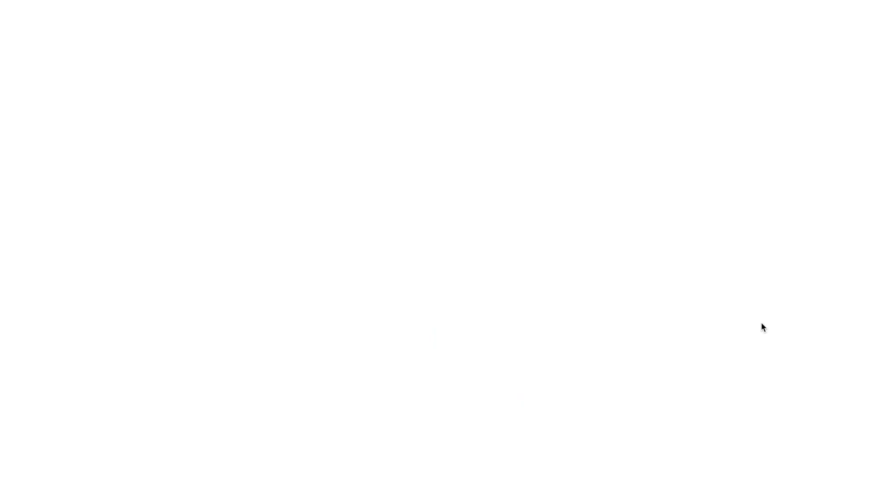